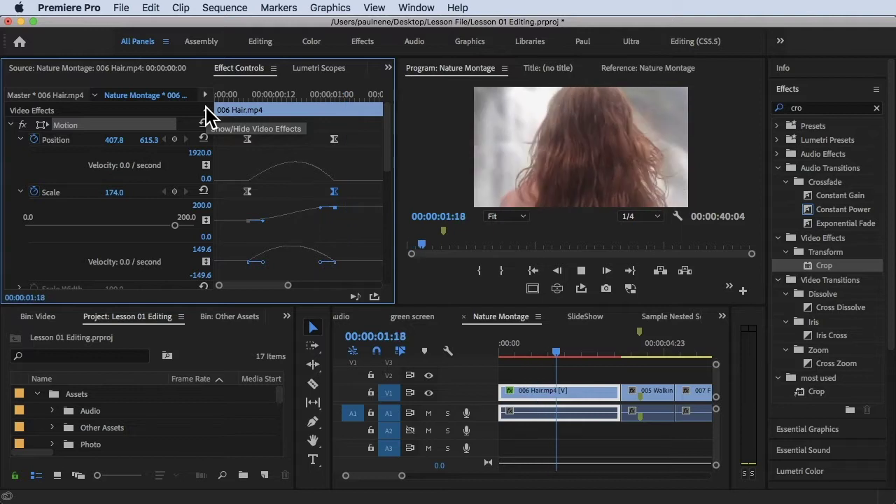
- Play the sequence, return the playhead to the clip's start, and play it through again
key(space)
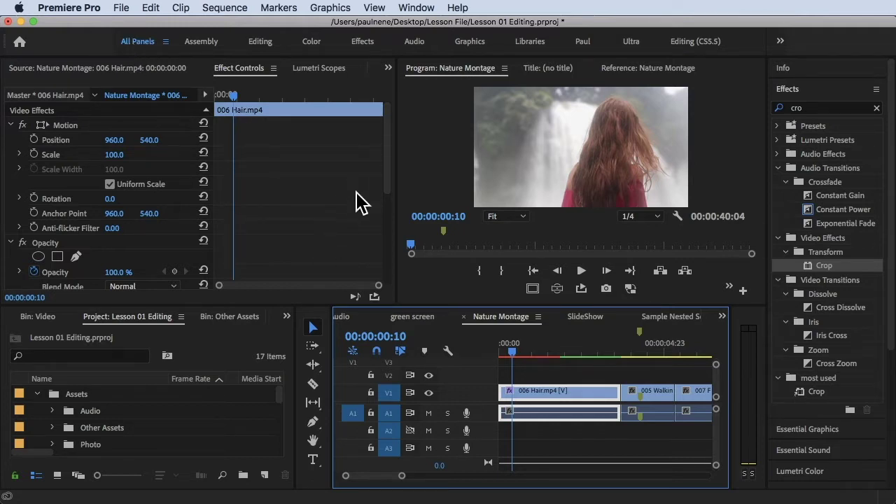
drag(512, 351, 500, 359)
key(space)
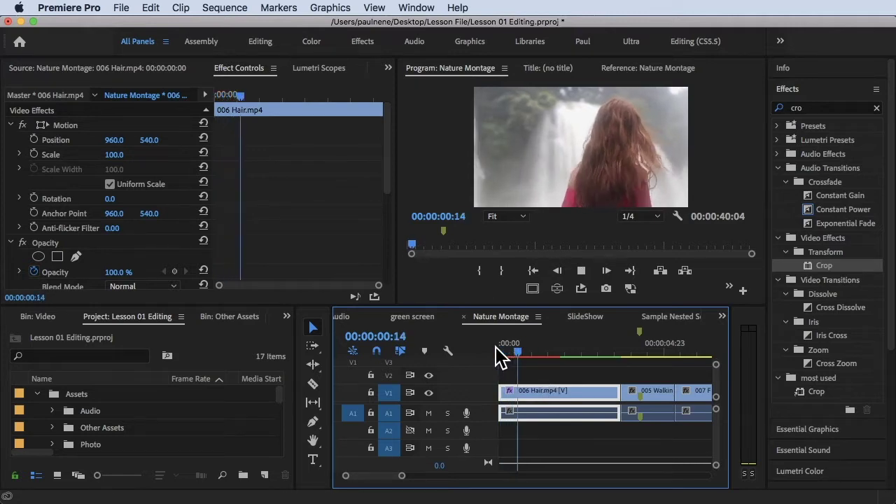
key(space)
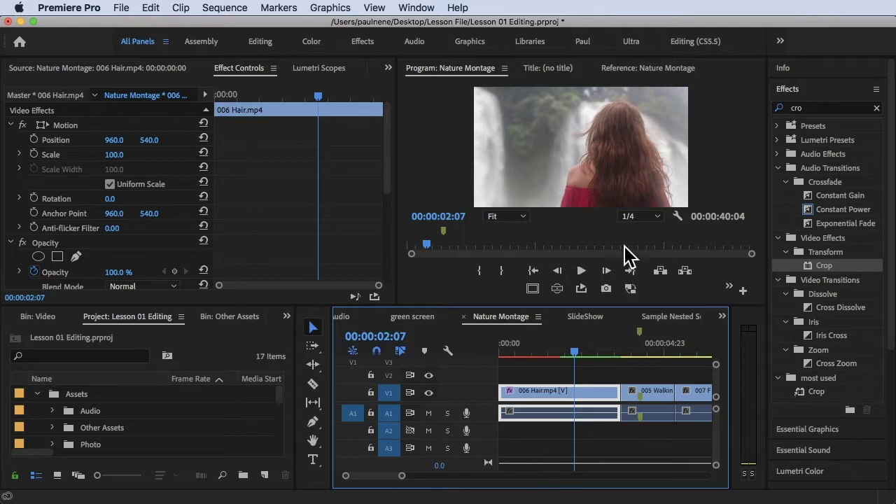
click(558, 352)
- At 00:00:00:07, set starting Position and Scale keyframes on 006 Hair.mp4
drag(561, 361, 511, 350)
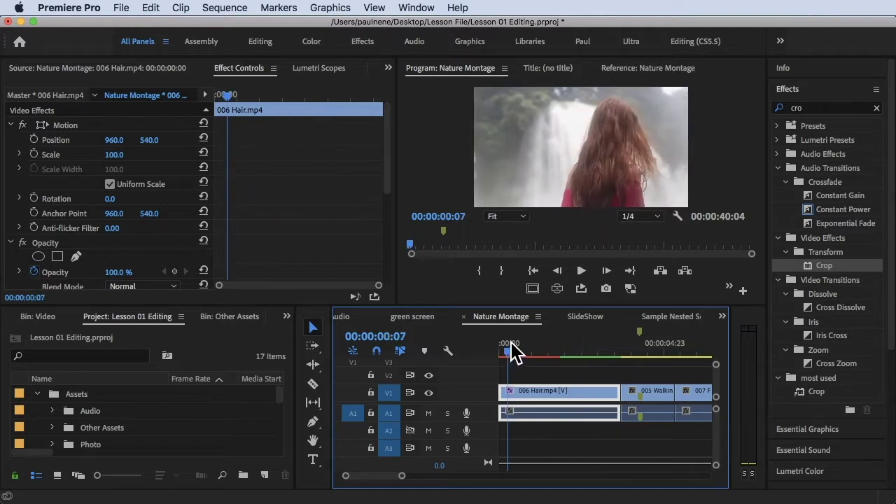
click(234, 79)
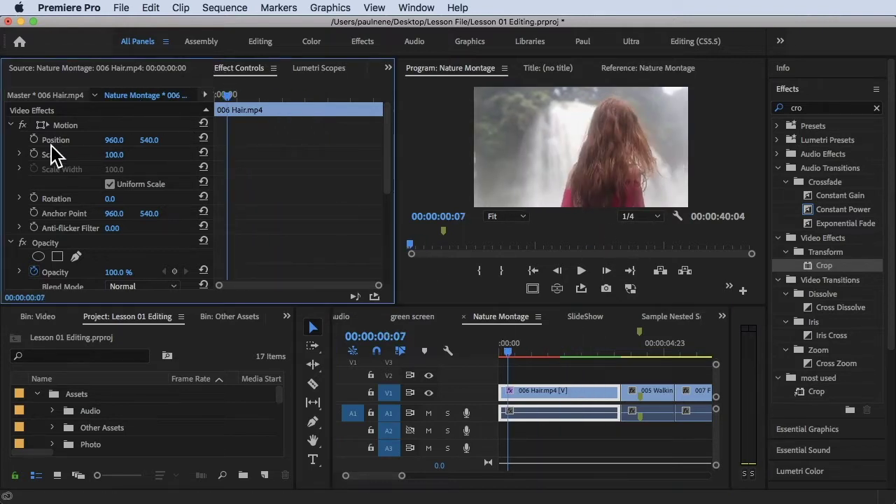
click(33, 140)
click(34, 154)
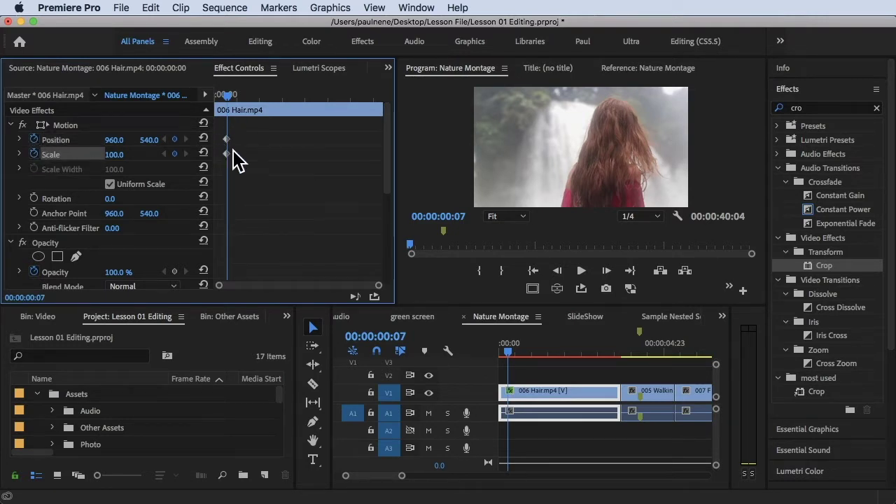
- At the one-second mark, set Scale to 174 and shift the frame to Position 407.8, 615.3
drag(227, 96, 260, 100)
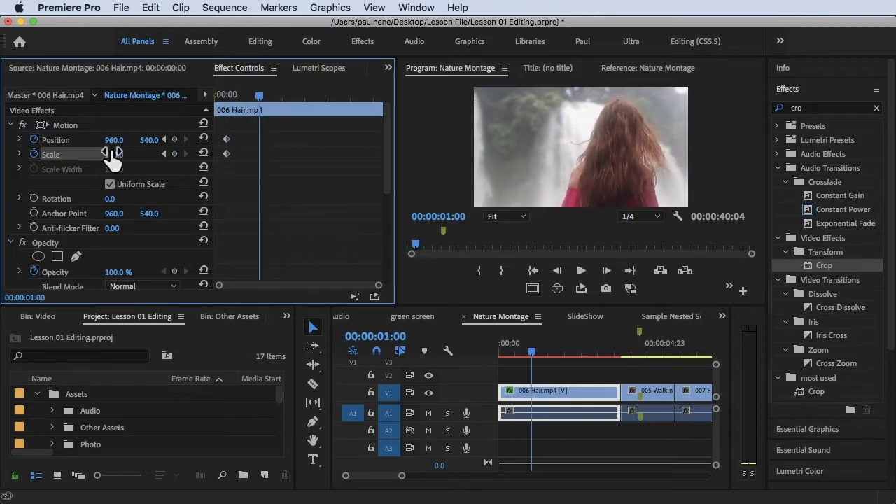
drag(116, 154, 525, 129)
double_click(595, 150)
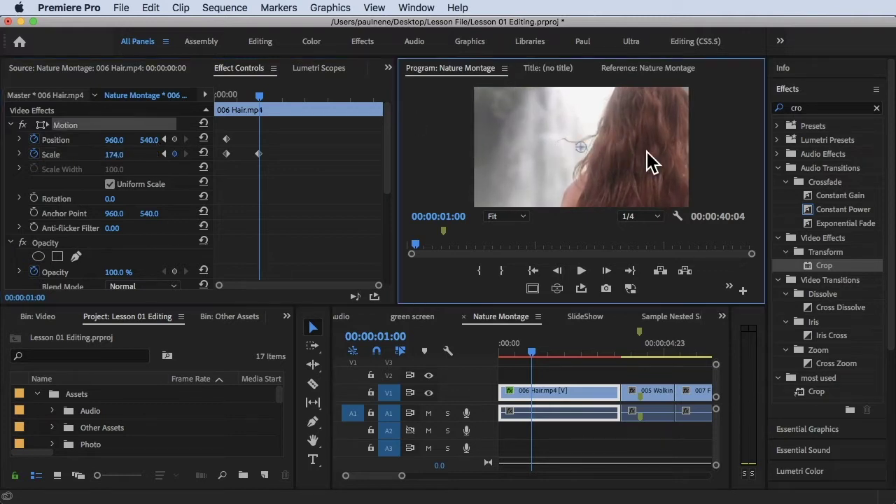
drag(647, 164, 587, 163)
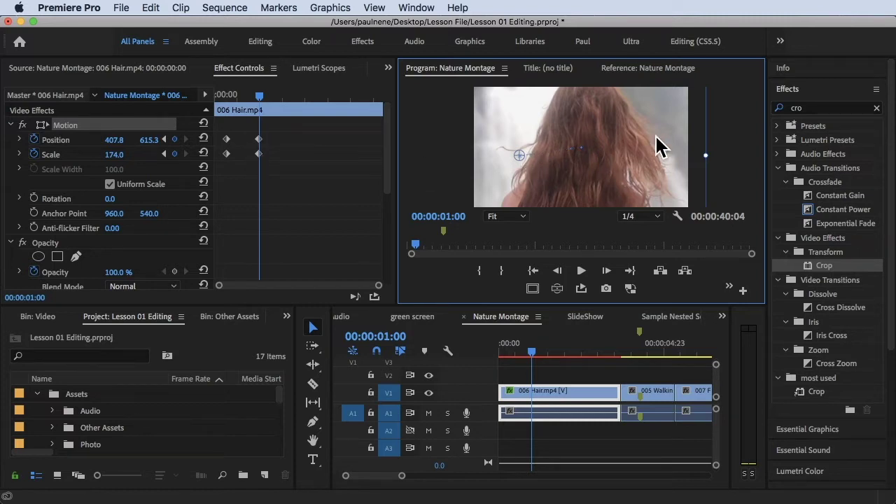
drag(274, 93, 233, 93)
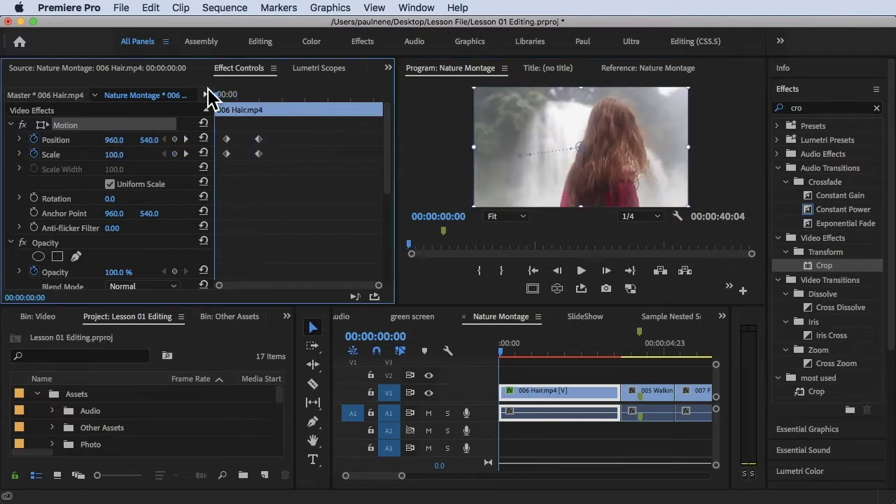
- Preview the zoom, then drag the end Position and Scale keyframes earlier
key(space)
key(space)
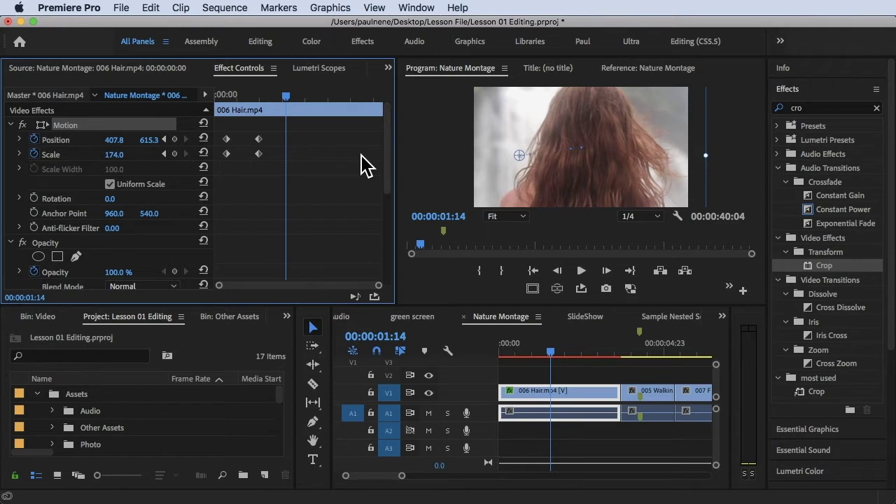
mouse_move(242, 128)
mouse_down()
mouse_move(270, 160)
mouse_move(249, 140)
mouse_up()
drag(250, 94, 247, 94)
- Zoom into the keyframe timeline, replay the quicker zoom, and zoom back out
key(=)
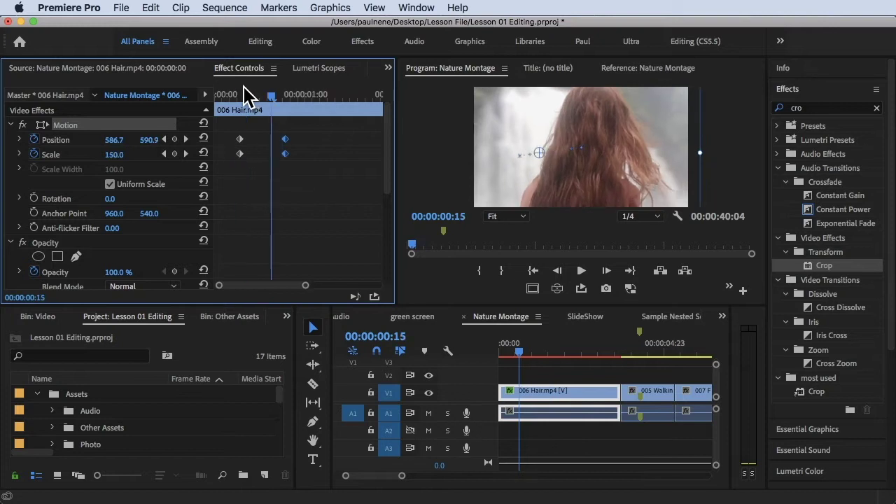
key(=)
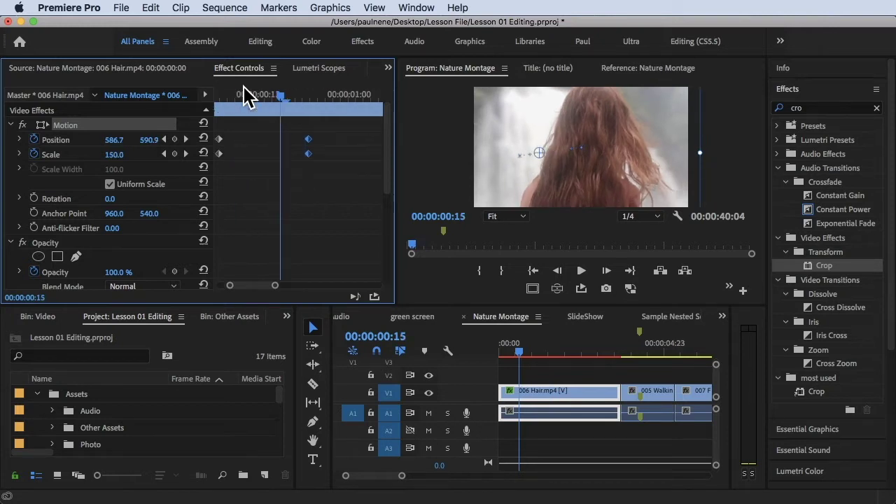
drag(256, 287, 249, 294)
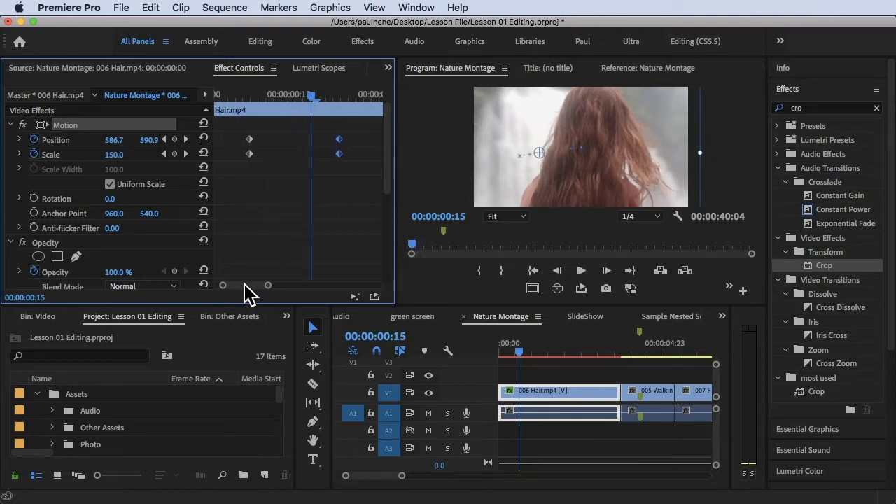
click(225, 96)
key(space)
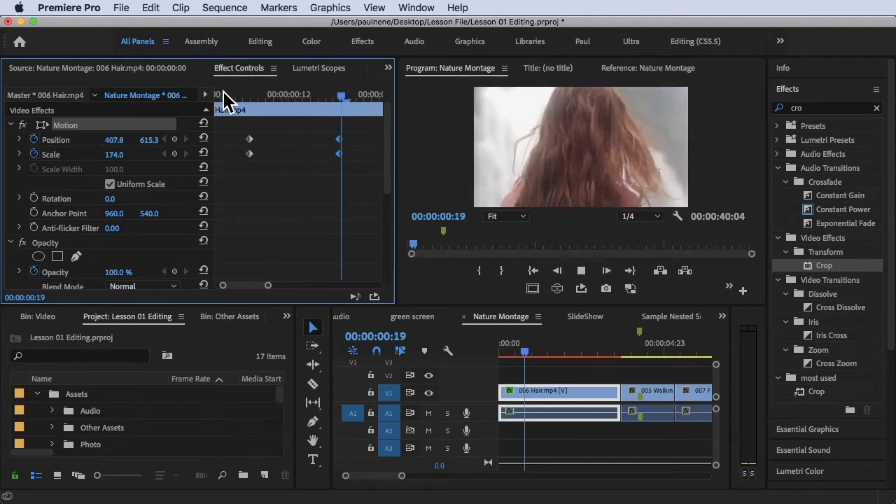
key(space)
drag(269, 287, 288, 287)
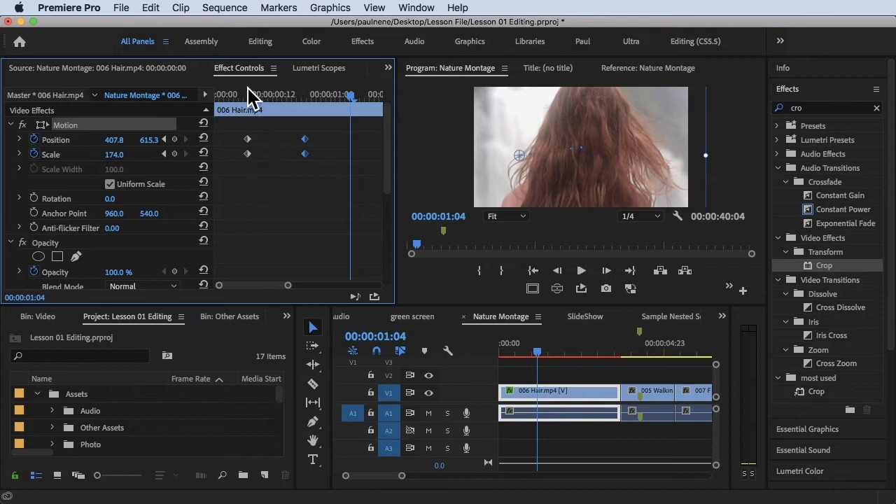
drag(250, 95, 235, 87)
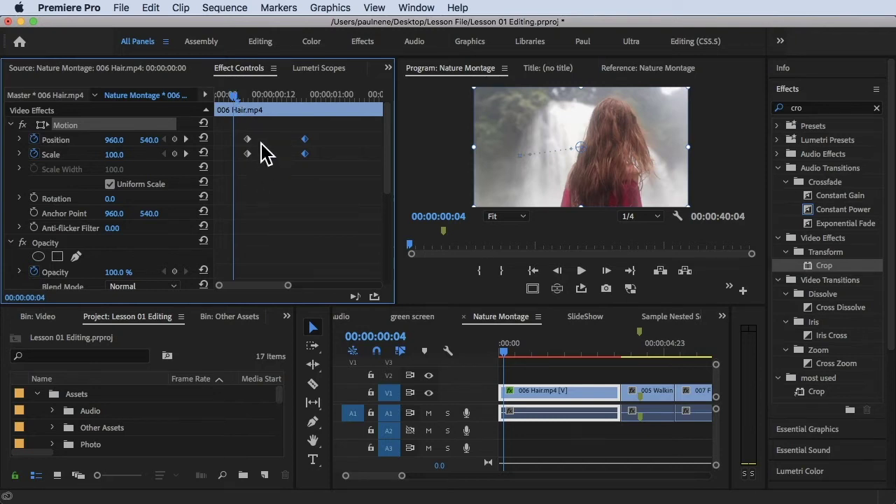
- Apply Ease Out temporal interpolation to the first Position and Scale keyframes
drag(268, 173, 237, 127)
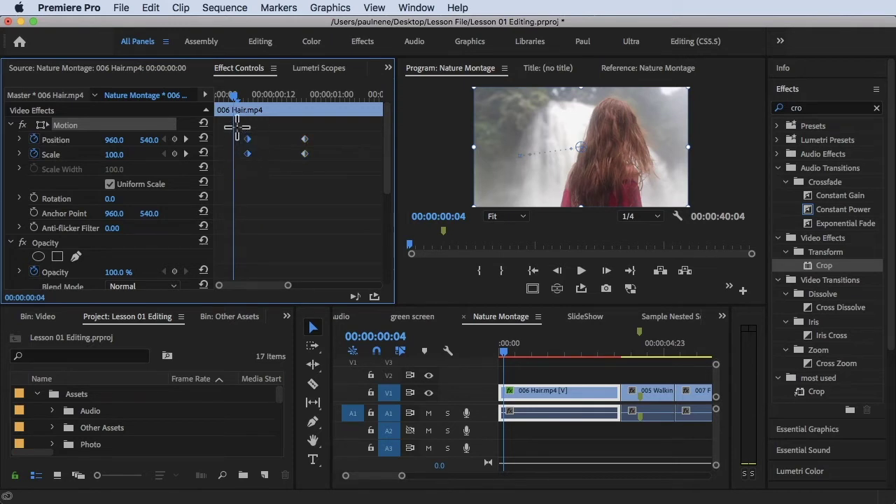
click(240, 164)
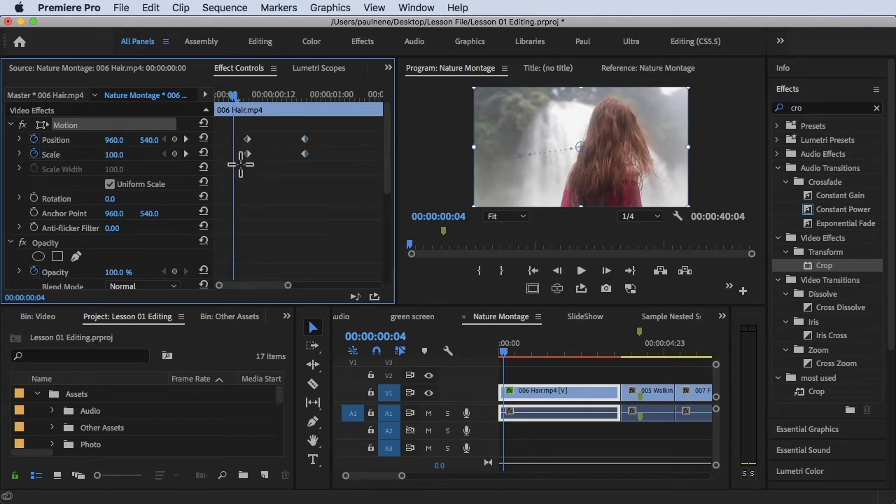
drag(252, 171, 238, 132)
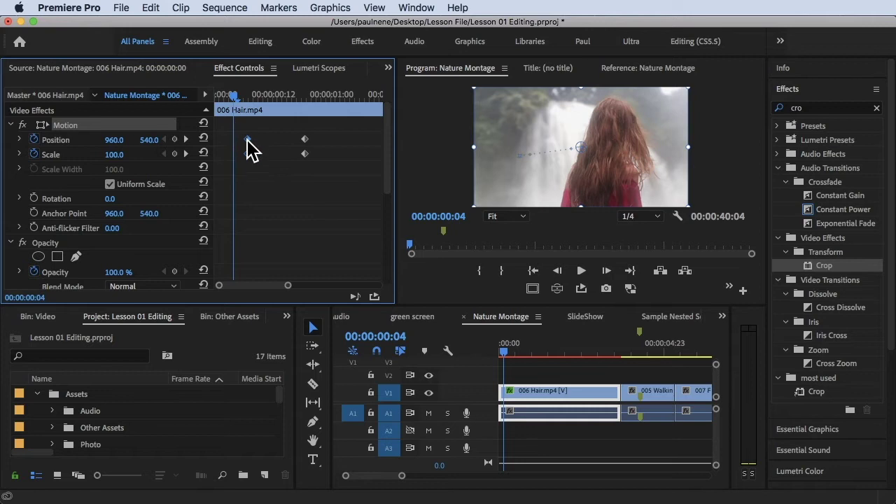
right_click(249, 142)
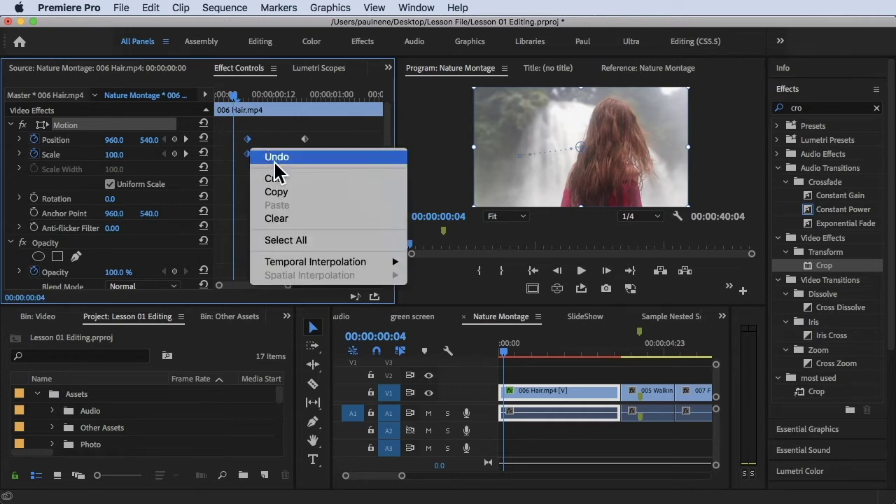
mouse_move(294, 262)
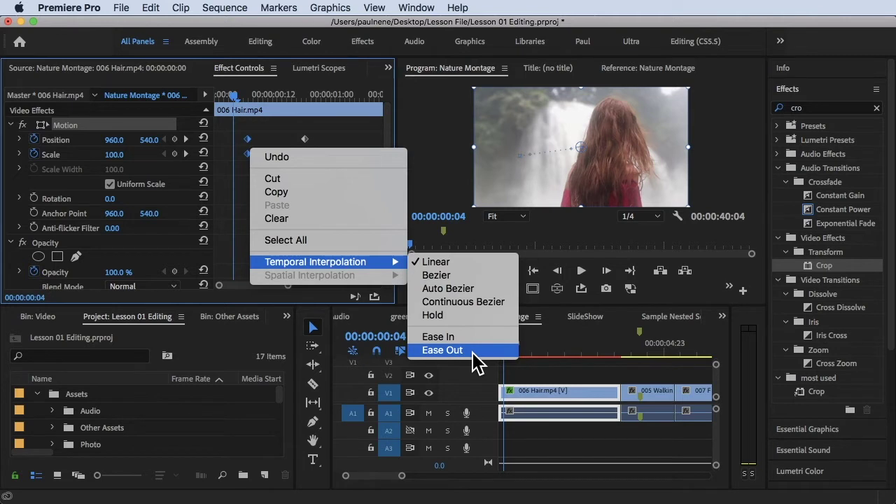
click(442, 350)
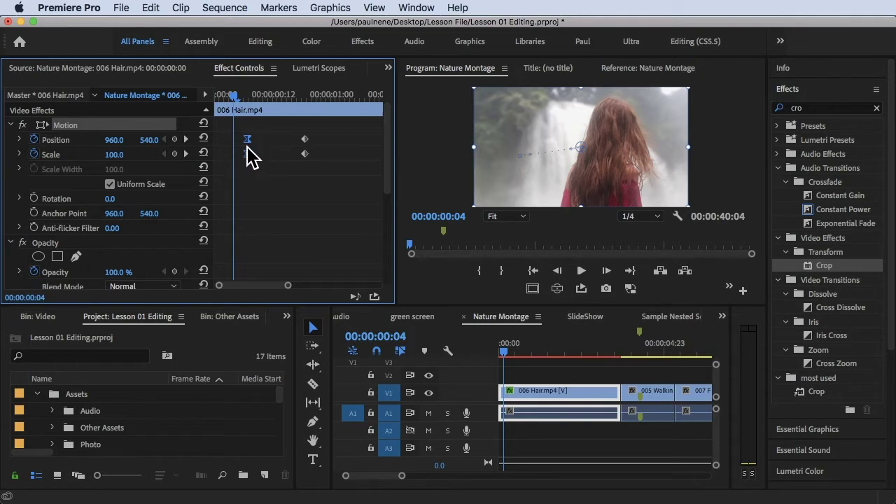
- Replay the zoom, then drag the ending Position and Scale keyframes later so it lasts about one second
click(217, 93)
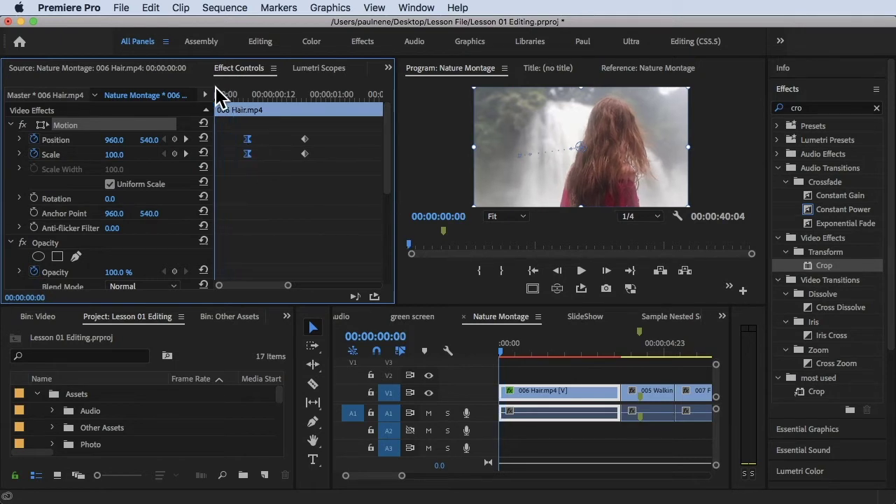
key(space)
key(space)
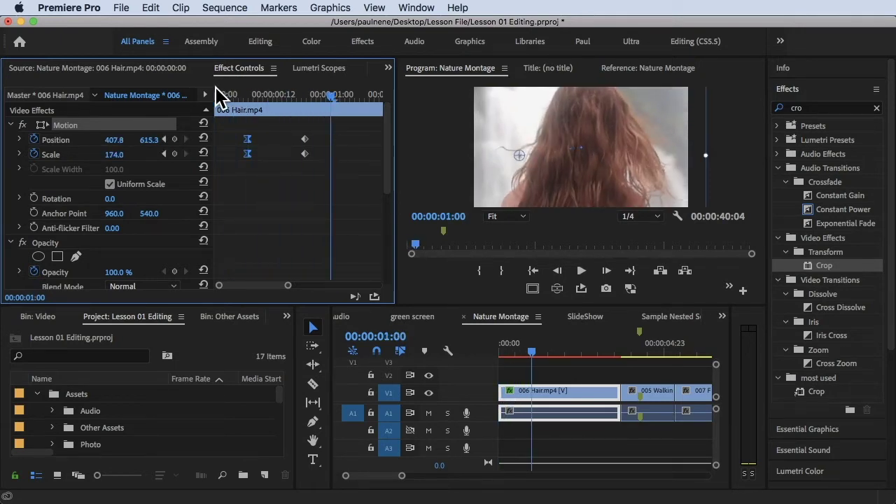
drag(231, 93, 210, 96)
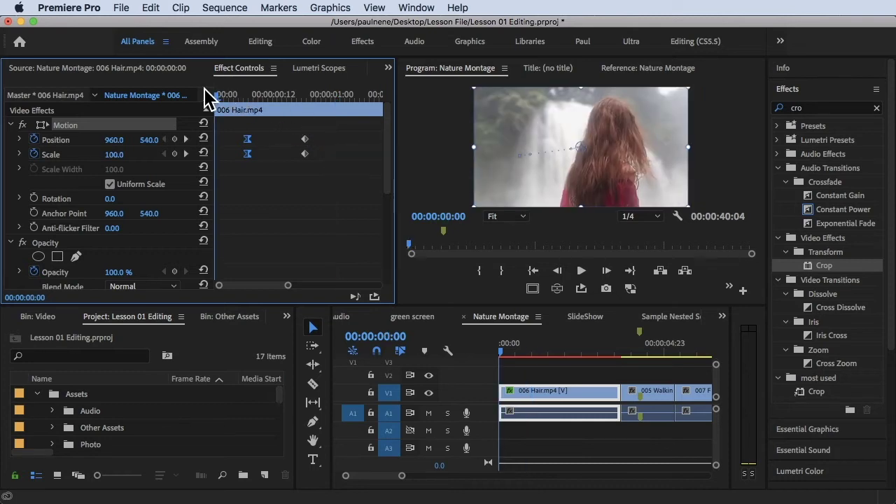
key(space)
key(space)
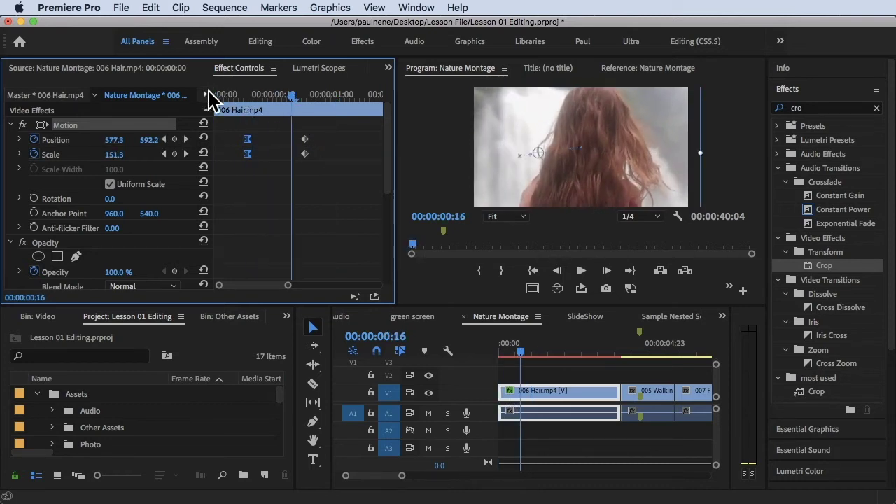
drag(321, 183, 338, 147)
drag(290, 96, 283, 94)
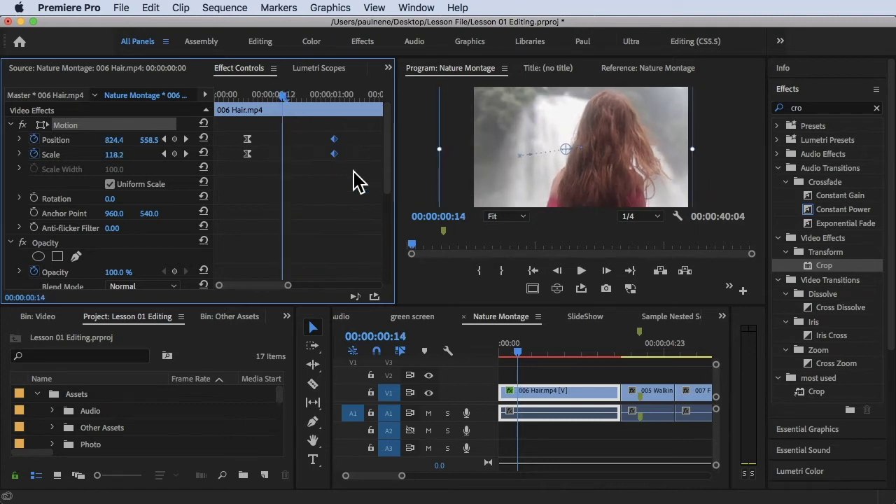
- Apply Ease In temporal interpolation to the ending Position and Scale keyframes
right_click(335, 140)
mouse_move(385, 261)
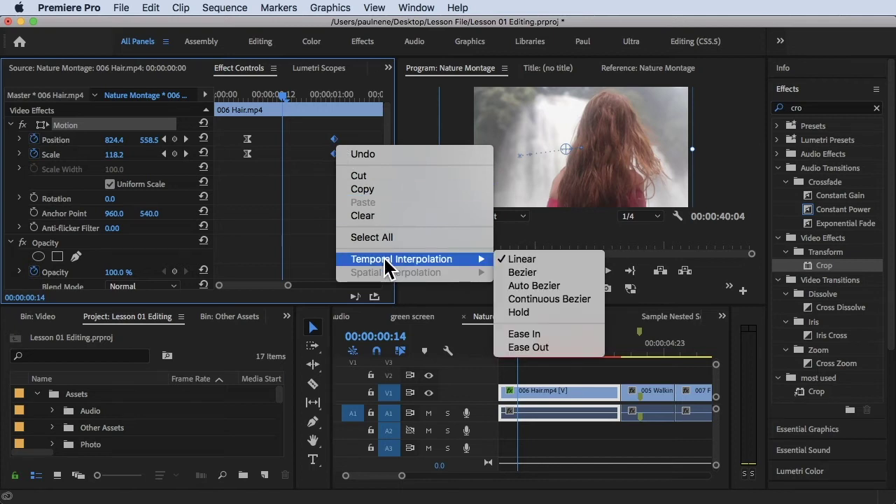
click(525, 336)
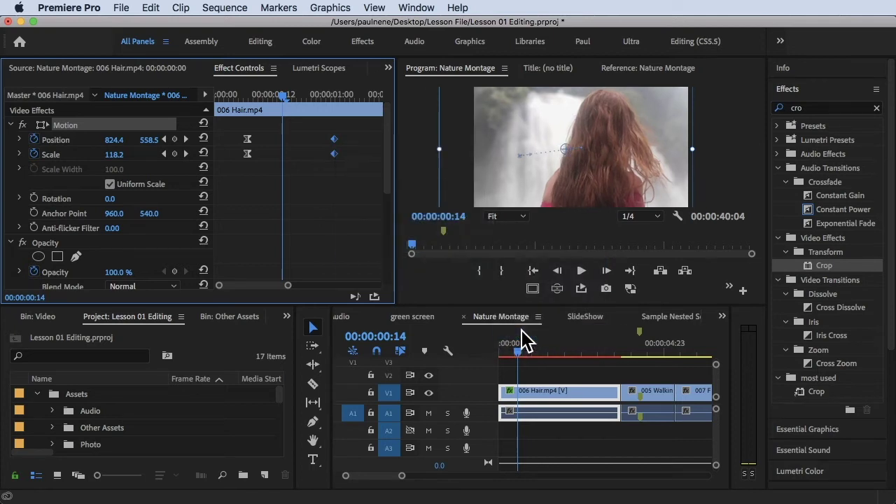
drag(285, 93, 198, 96)
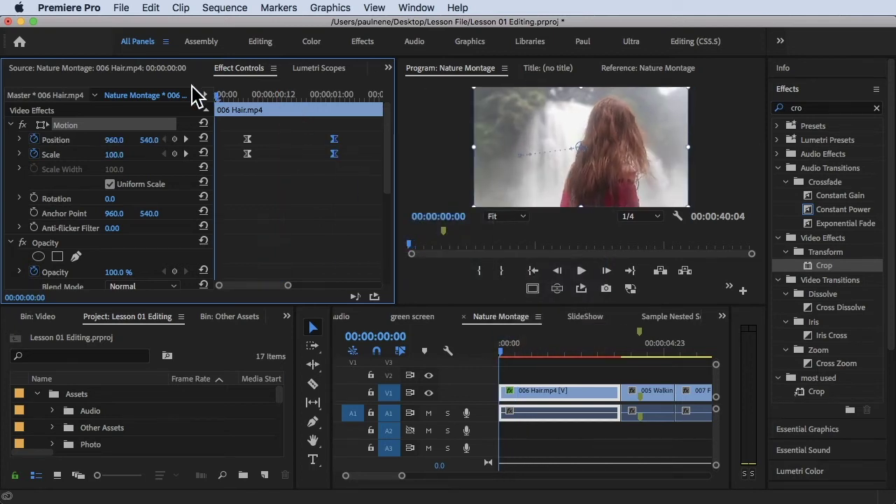
key(space)
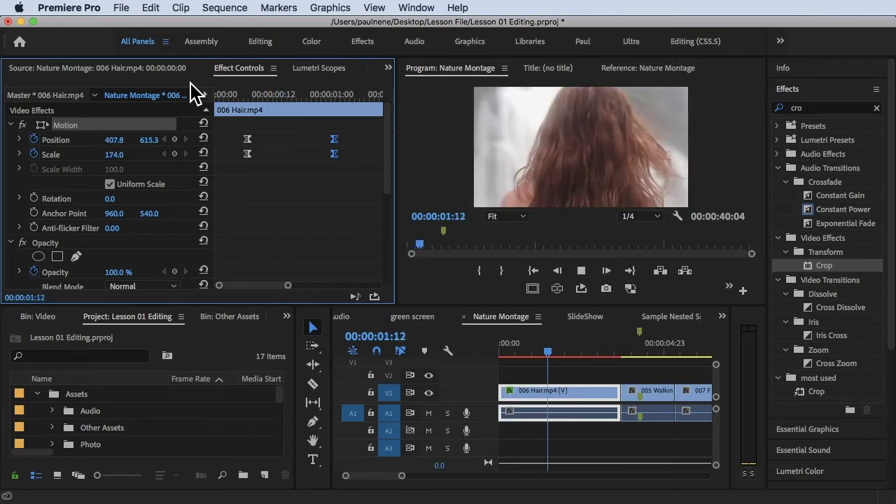
key(space)
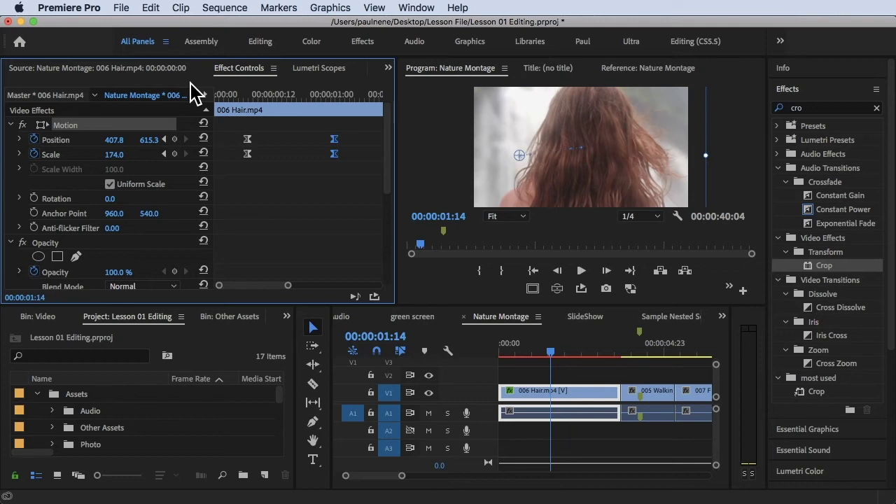
mouse_move(196, 93)
mouse_down()
mouse_move(246, 93)
mouse_move(200, 94)
mouse_up()
key(space)
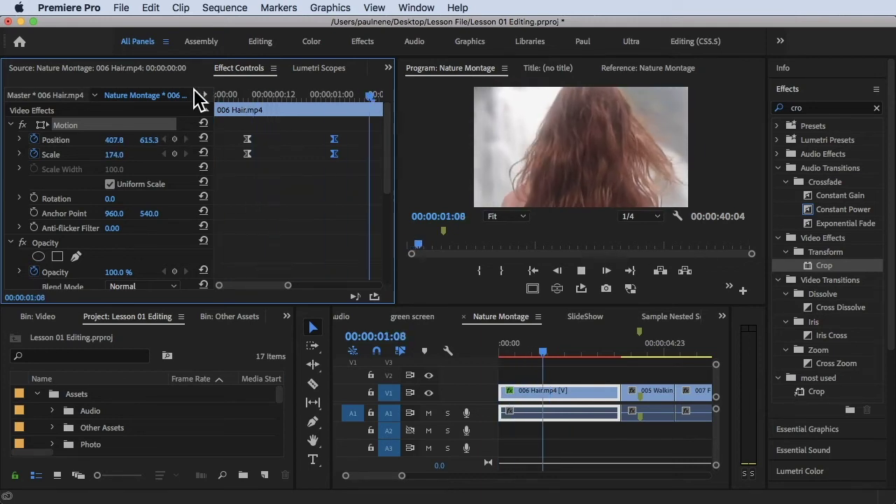
key(space)
click(220, 94)
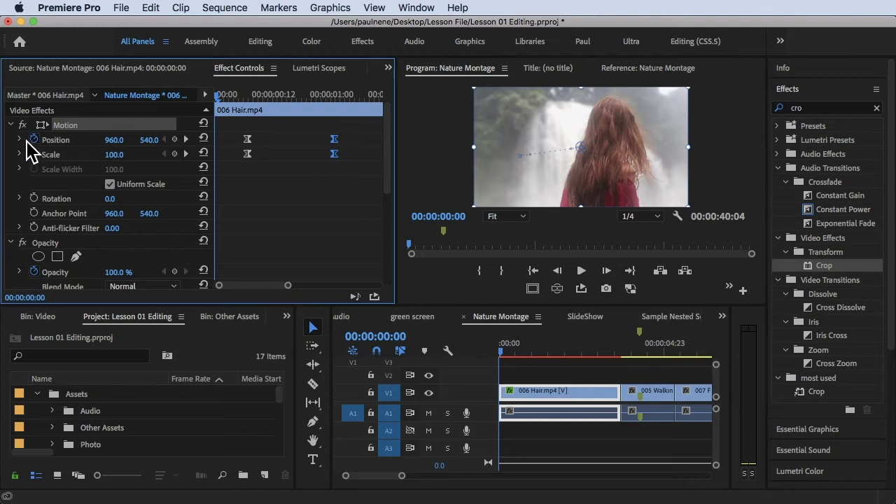
click(20, 140)
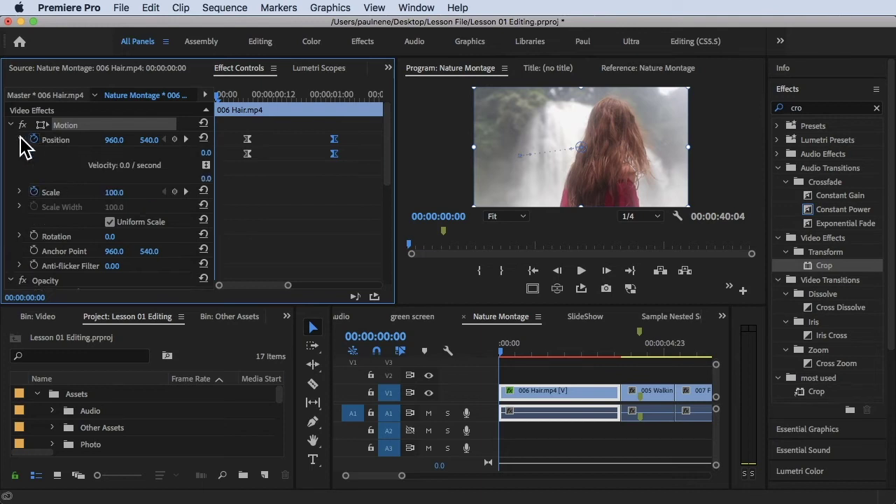
- Show the Scale velocity graph, adjust the Position keyframes' Bezier easing handles, and preview the zoom
click(20, 192)
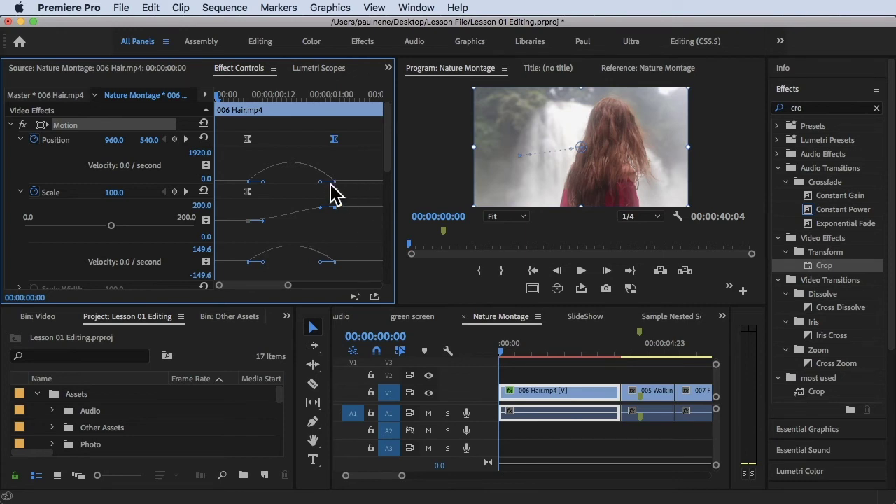
mouse_move(263, 181)
mouse_down()
mouse_move(272, 173)
mouse_move(266, 165)
mouse_move(265, 181)
mouse_up()
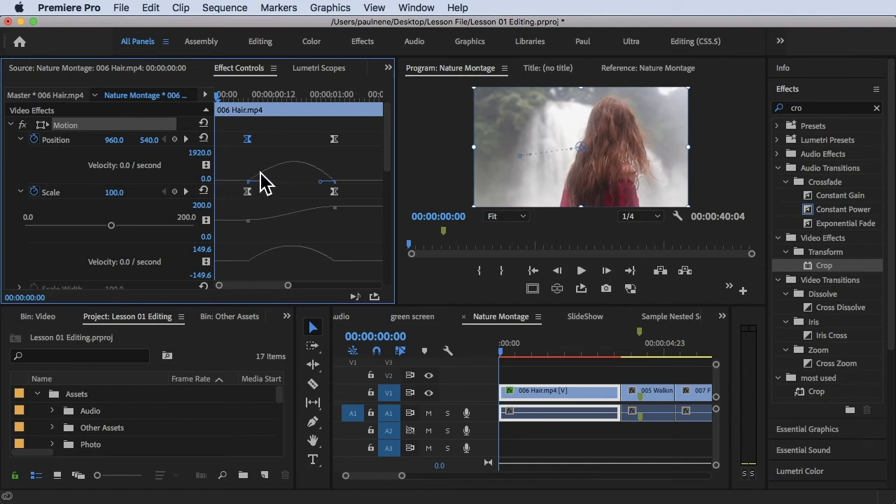
click(328, 184)
drag(319, 183, 321, 181)
click(337, 183)
click(334, 191)
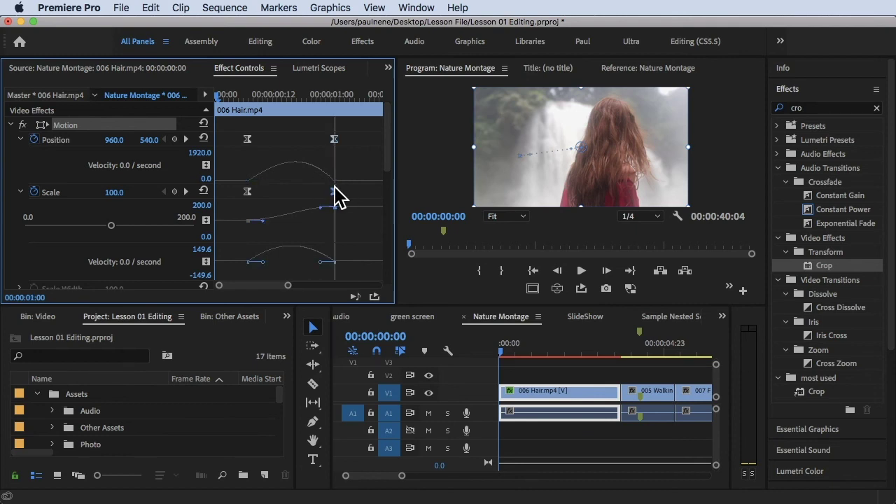
key(space)
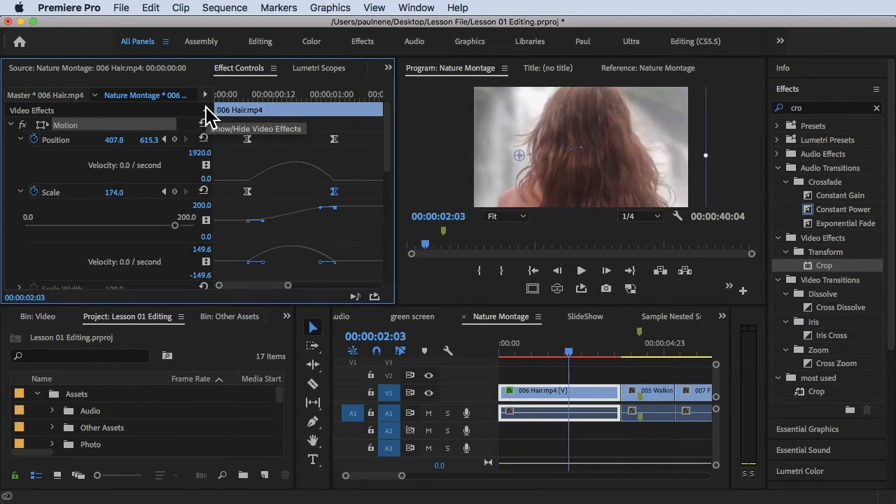
key(space)
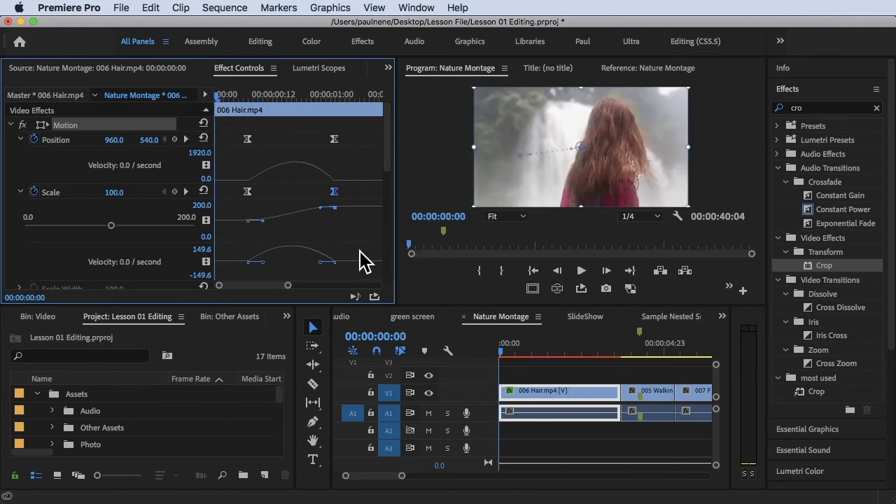
key(space)
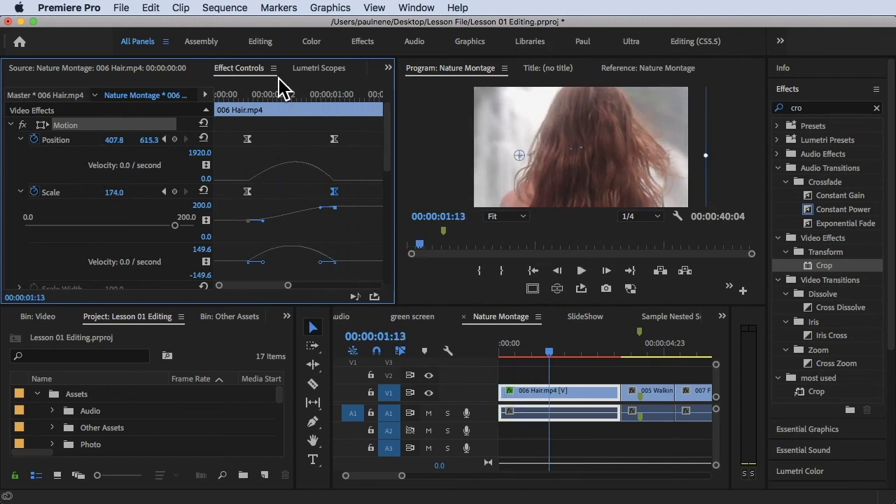
key(Home)
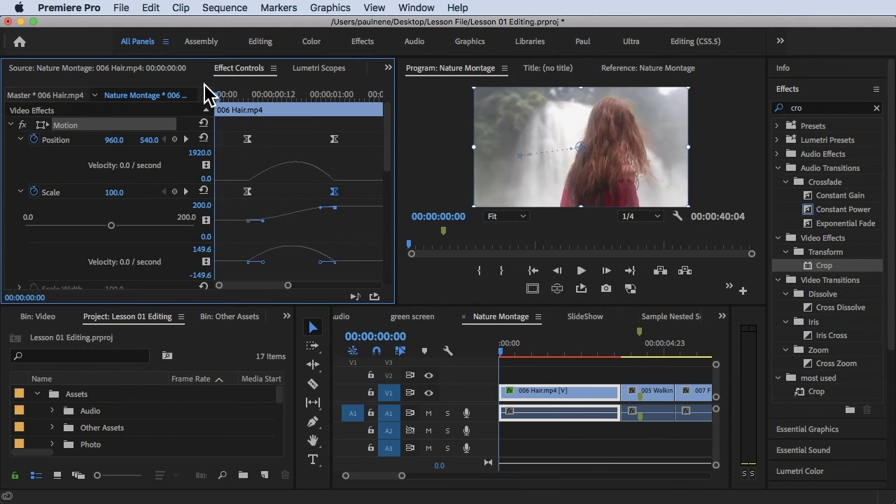